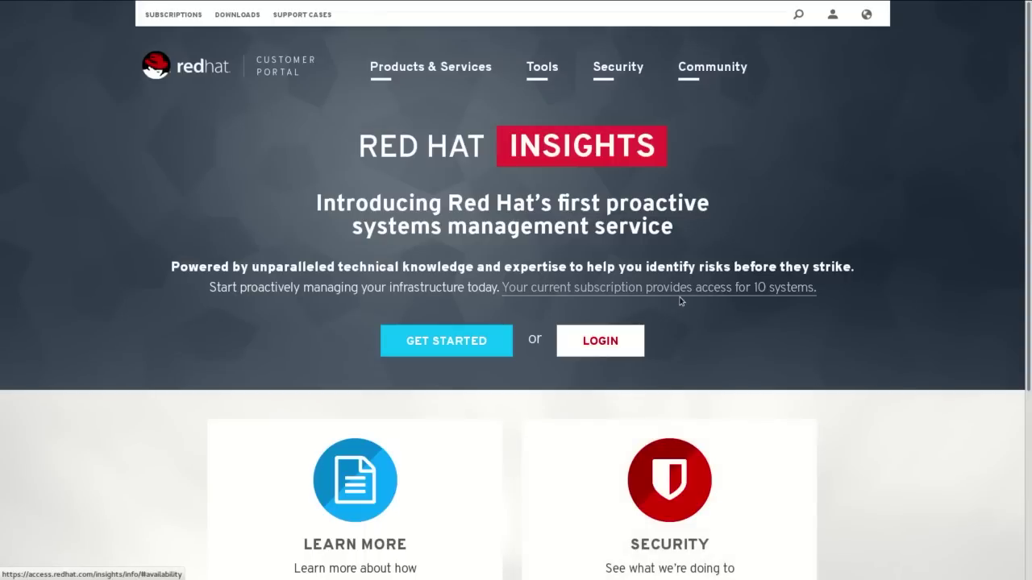
Step: Log in to Red Hat Insights with the account username and password
left_click(637, 356)
type("insights")
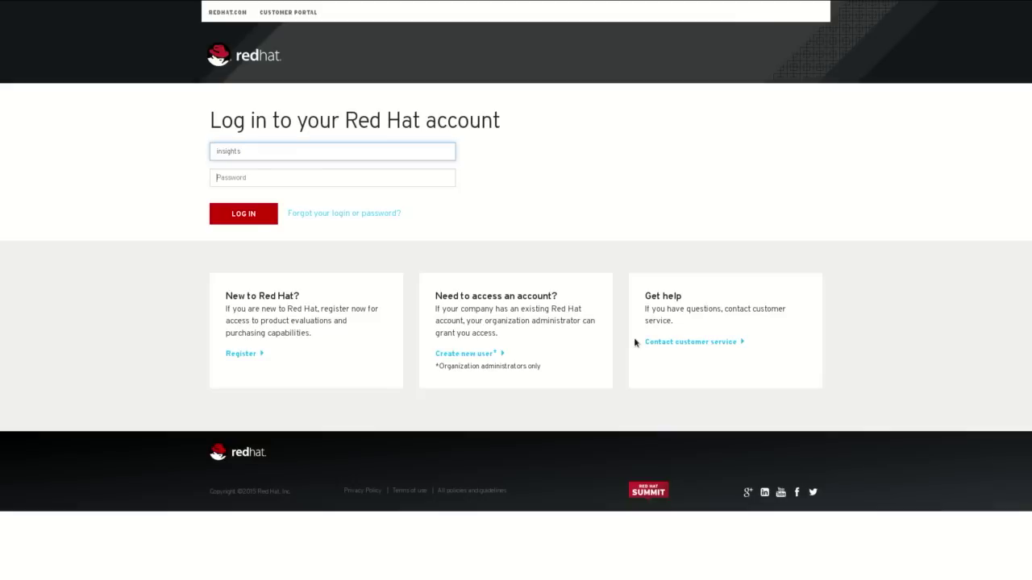
key("Tab")
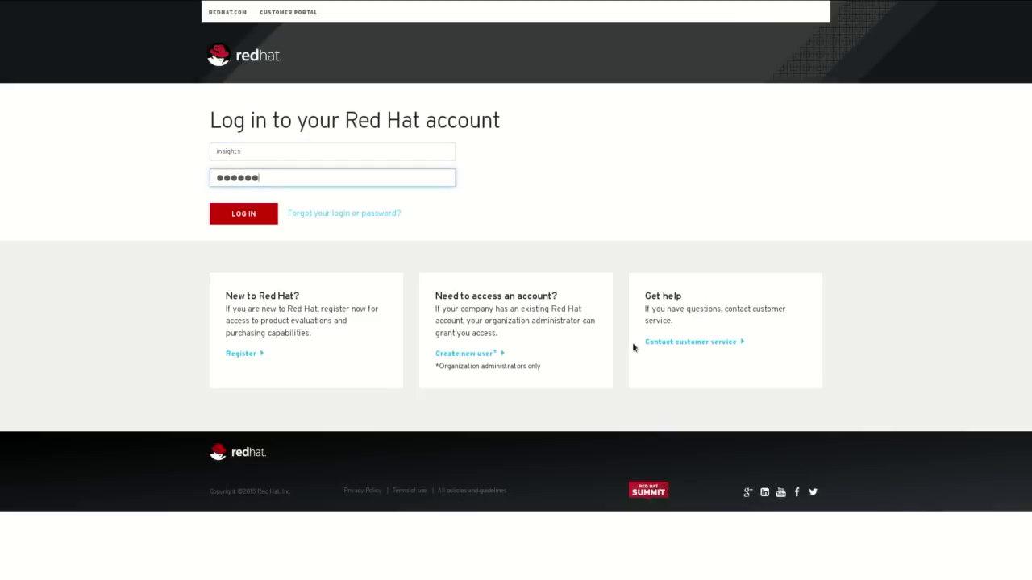
key("Return")
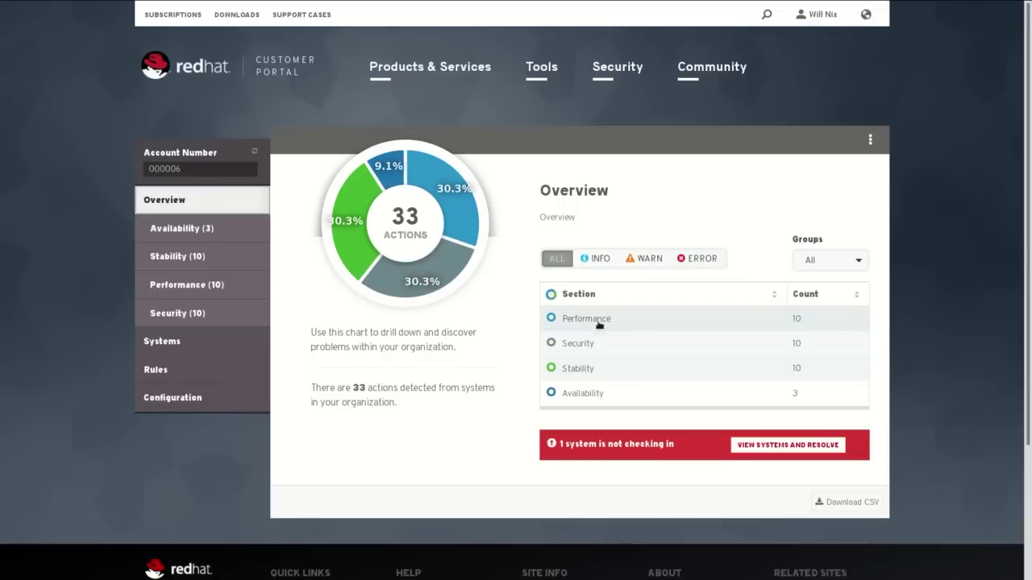
Step: In the server terminal, install redhat-access-insights with yum, confirming with y
mouse_move(442, 194)
key("alt+Tab")
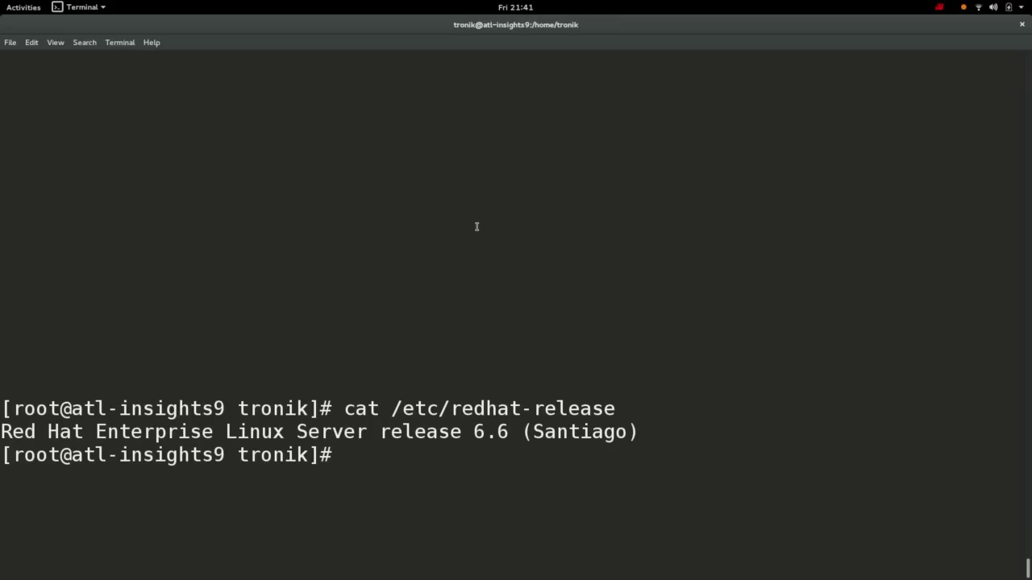
type("yum install redhat-access-insight")
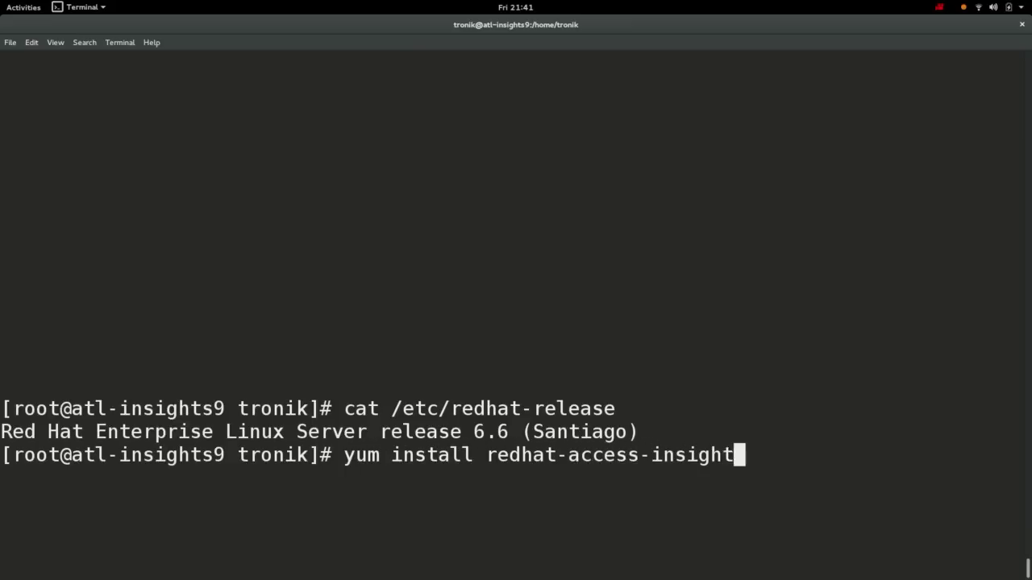
type("s")
key("Return")
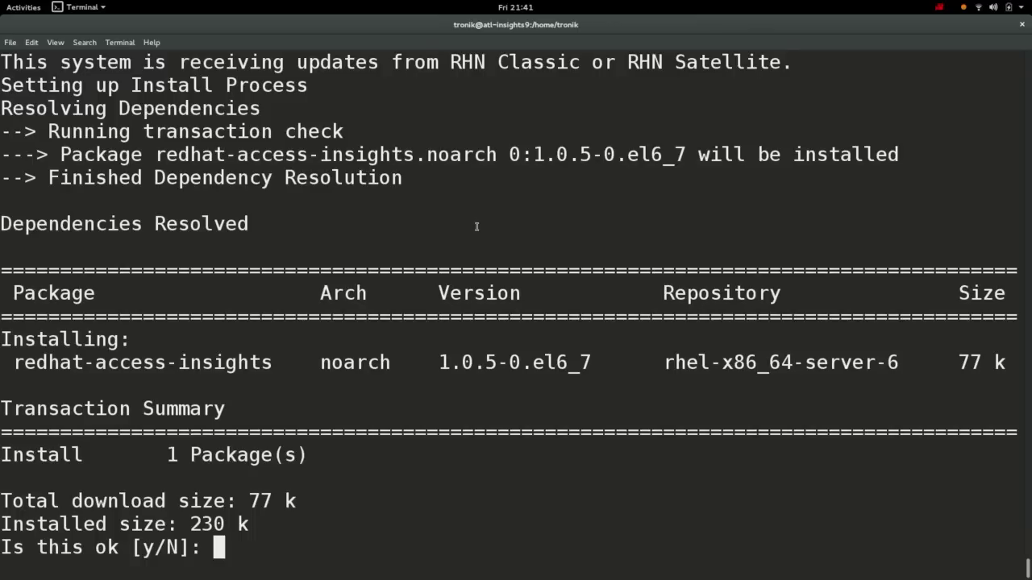
type("y")
key("Return")
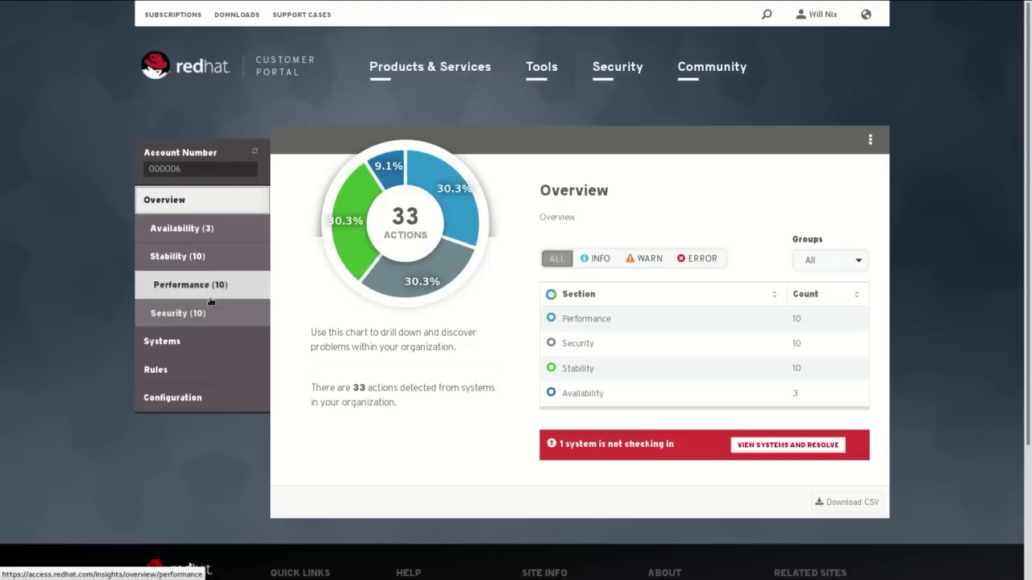
Step: Open the Stability actions and try the INFO, WARN and ERROR severity filters
left_click(231, 266)
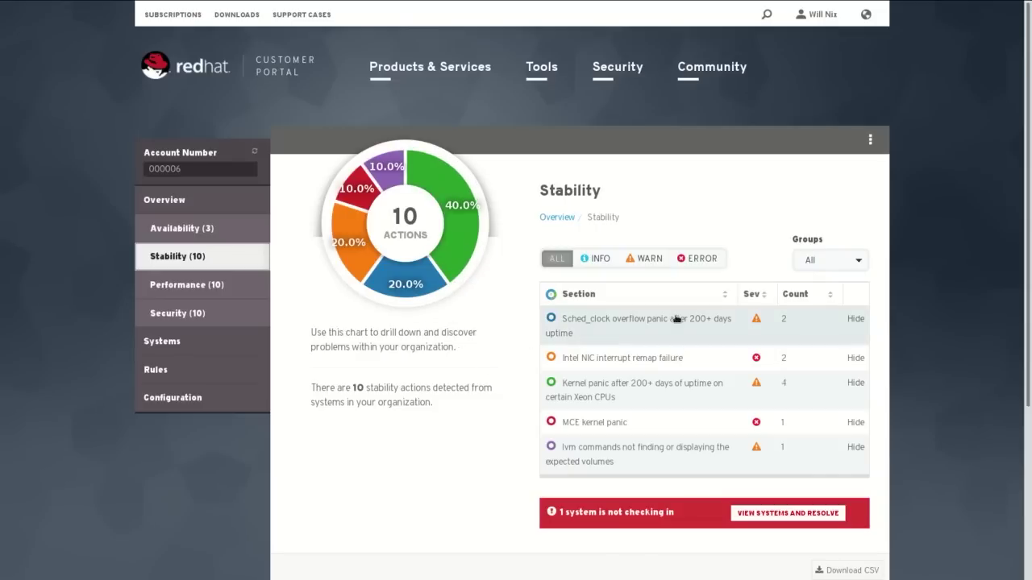
left_click(770, 294)
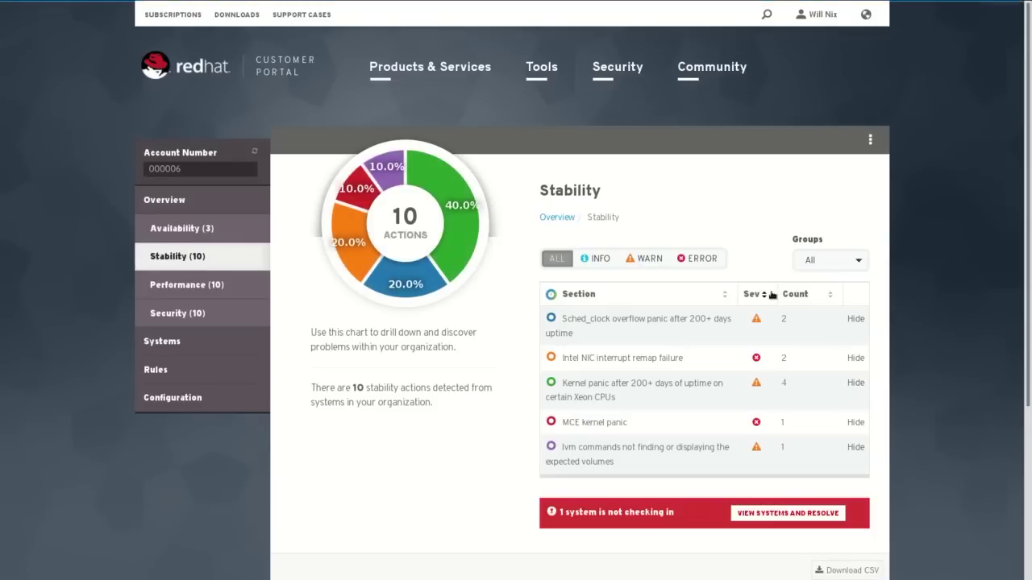
left_click(603, 260)
left_click(638, 260)
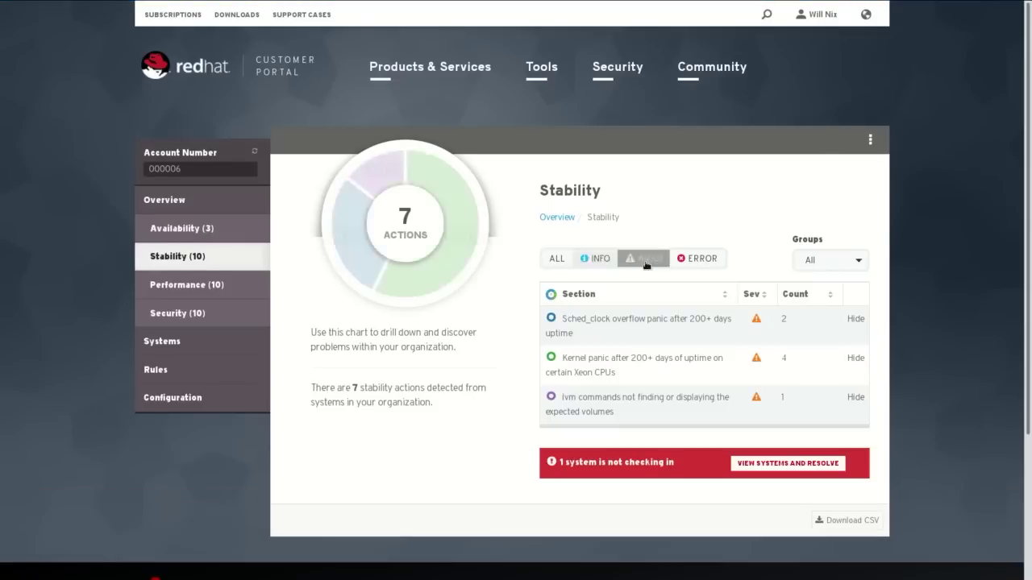
left_click(686, 264)
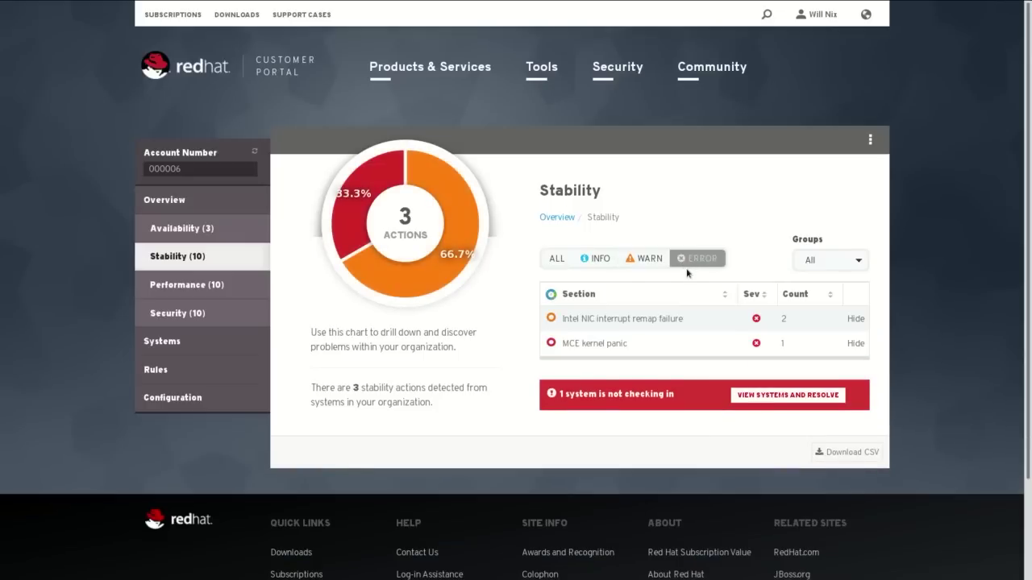
Step: Sort warning actions by severity, then show all 10 sorted by severity
left_click(654, 270)
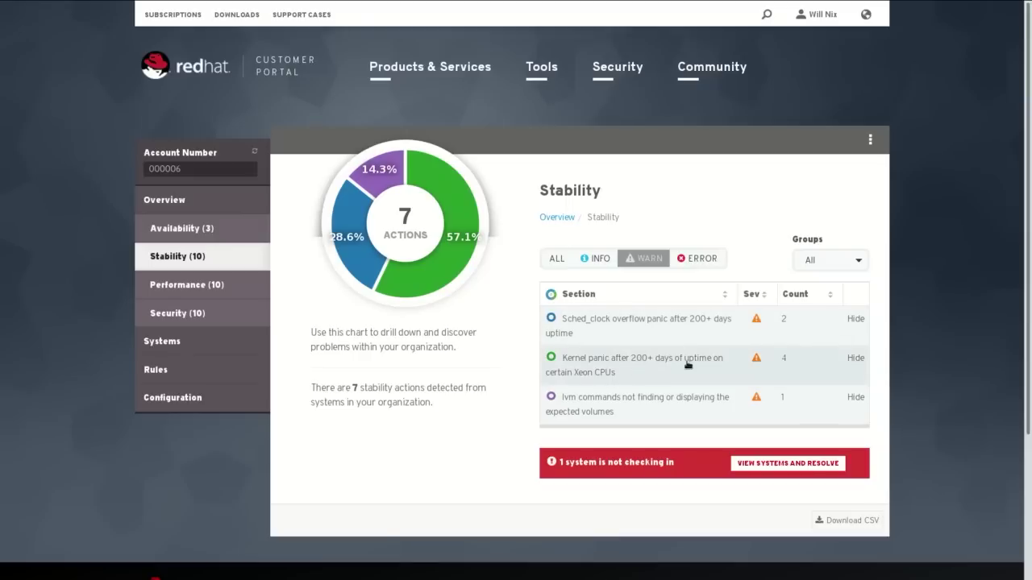
left_click(758, 296)
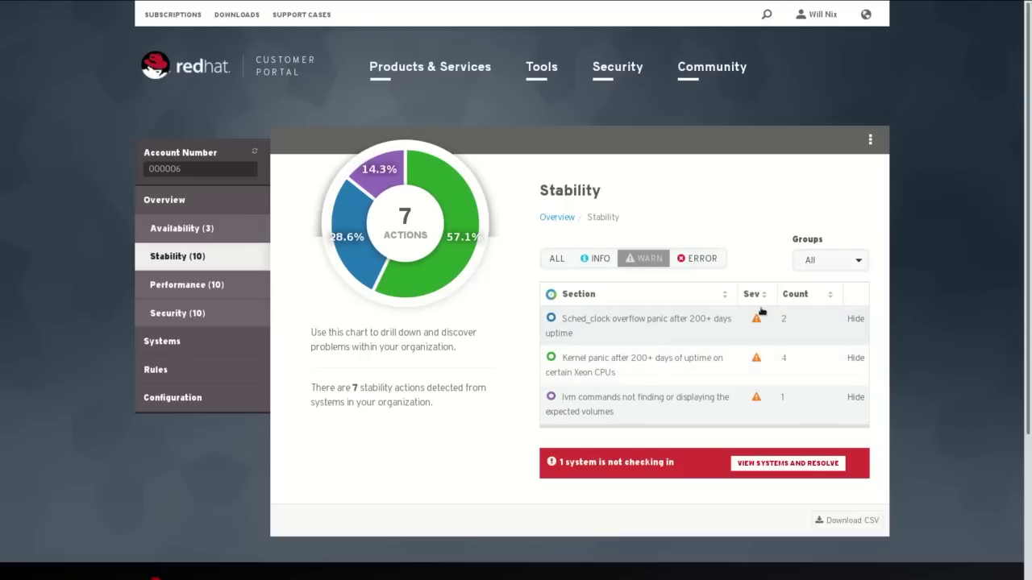
left_click(558, 259)
left_click(762, 295)
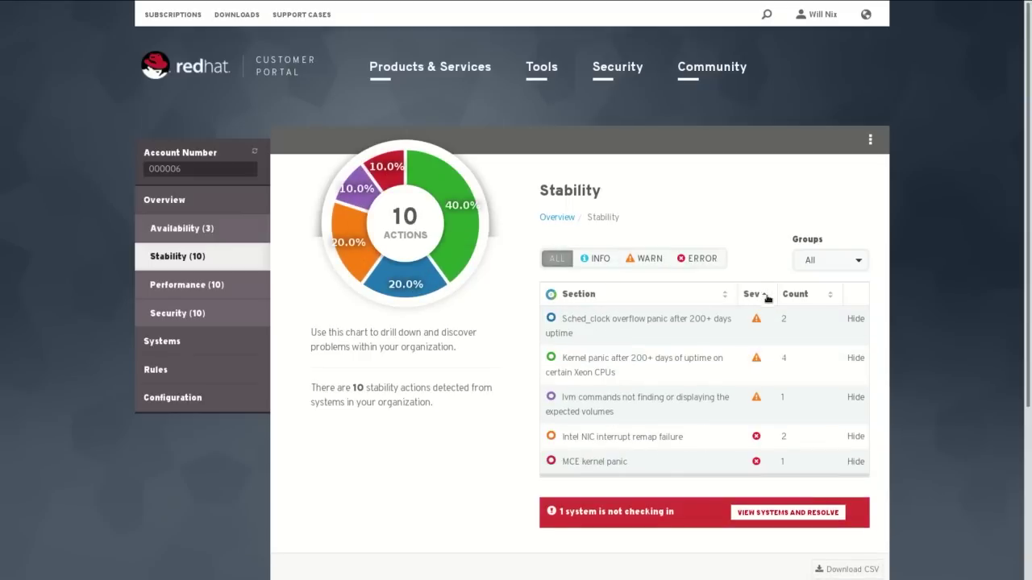
Step: Open the 'Kernel panic after 200+ days of uptime on certain Xeon CPUs' rule's impacted systems
left_click(614, 373)
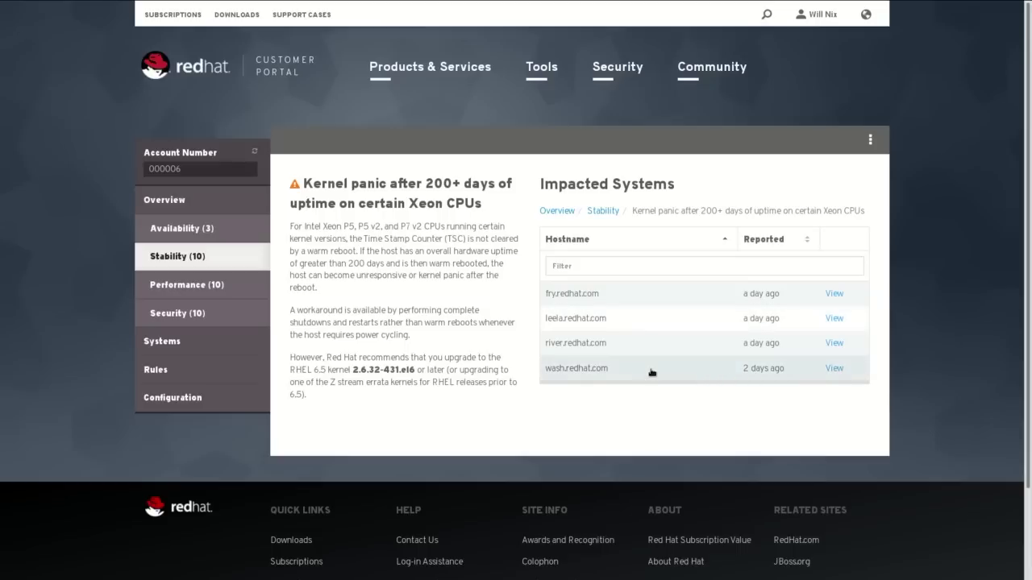
Step: Review fry.redhat.com's kernel panic details and resolution steps, then close them
left_click(653, 295)
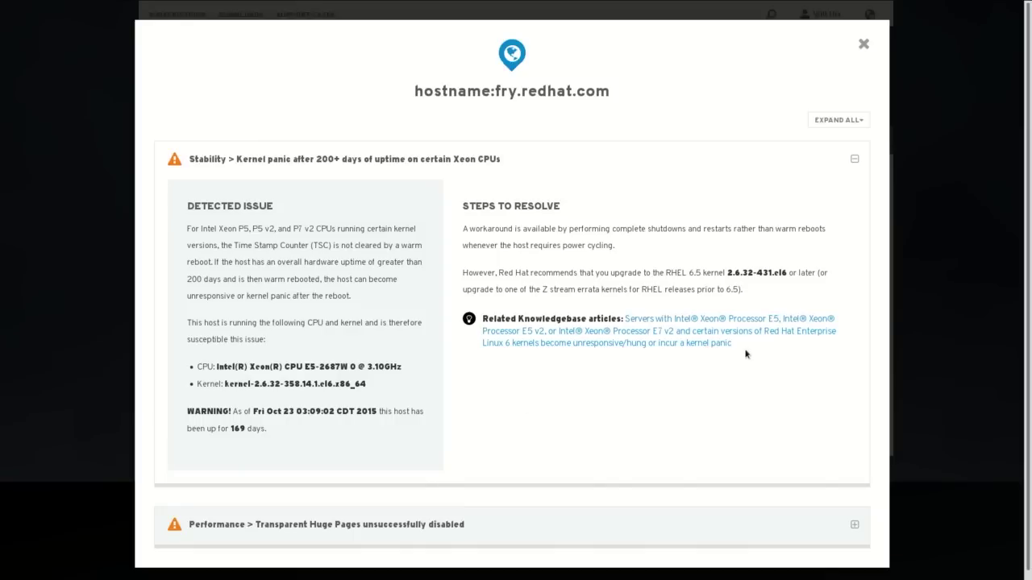
left_click(899, 340)
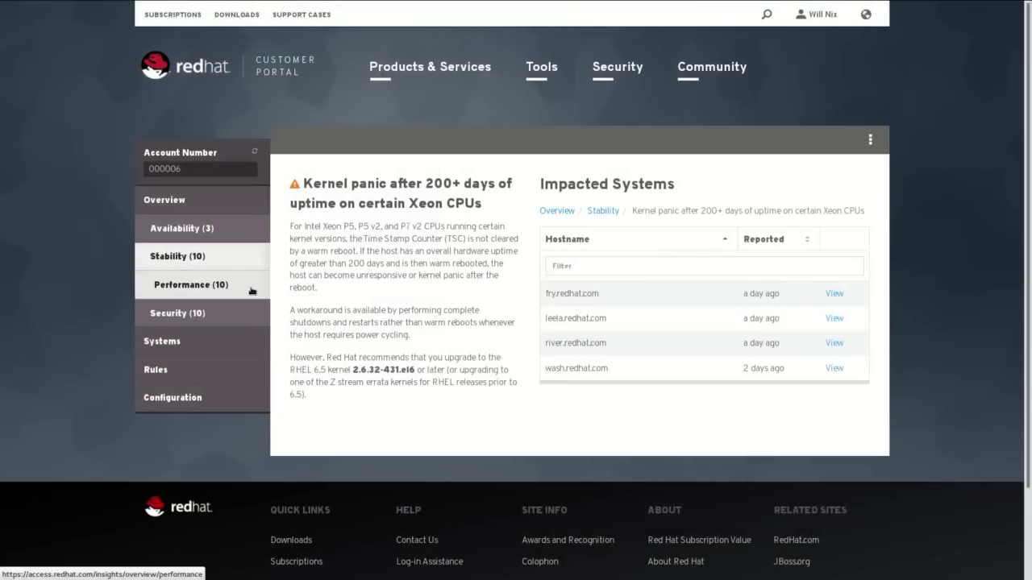
Step: Open the Systems list and scroll through all registered hosts and their statuses
left_click(236, 341)
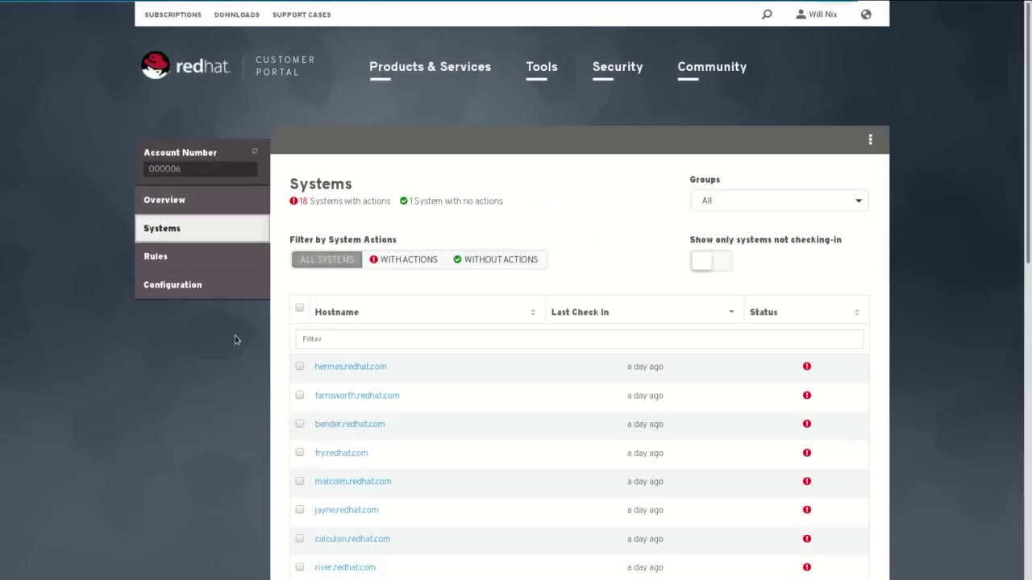
scroll(629, 263, "down", 1)
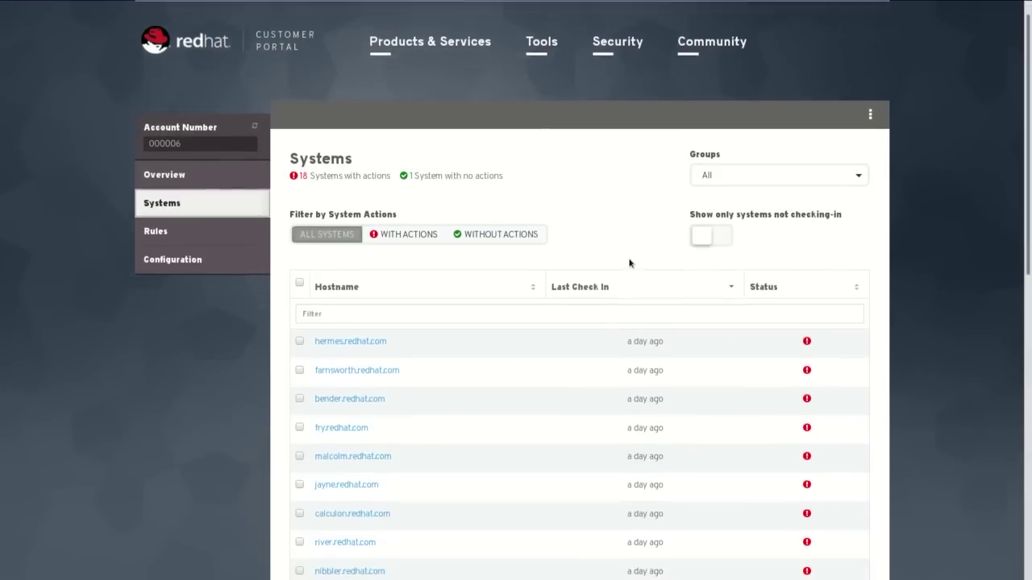
scroll(630, 262, "down", 2)
scroll(630, 262, "down", 1)
scroll(629, 263, "down", 2)
scroll(630, 263, "down", 2)
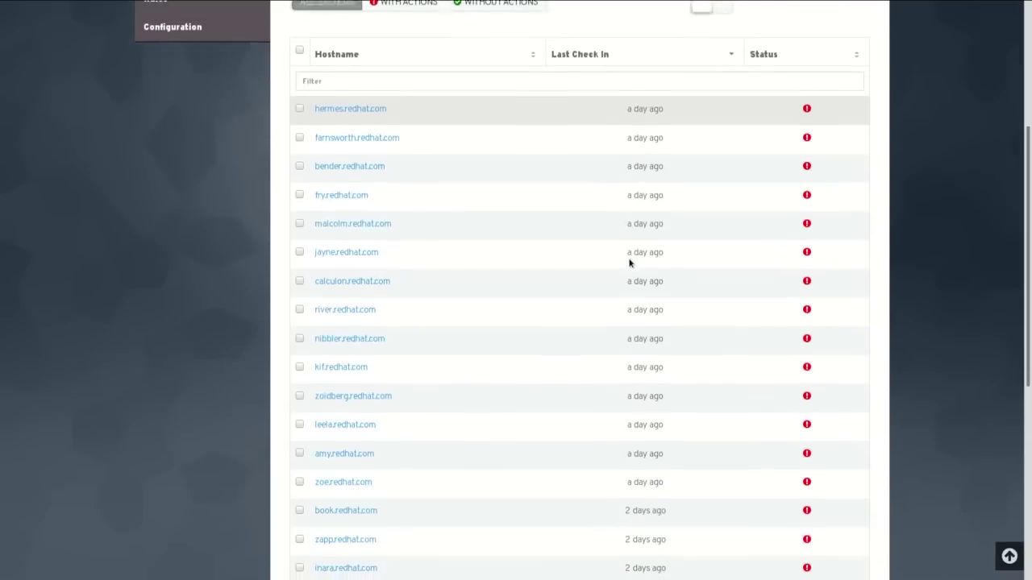
scroll(630, 263, "down", 1)
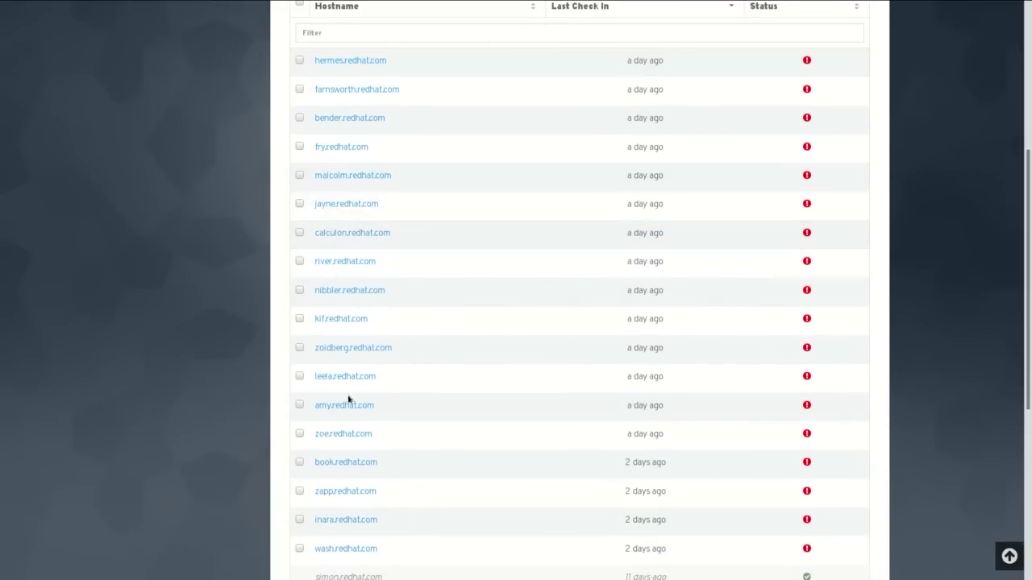
Step: Review book.redhat.com's Heartbleed and NIC interrupt issues, then close the details
left_click(354, 463)
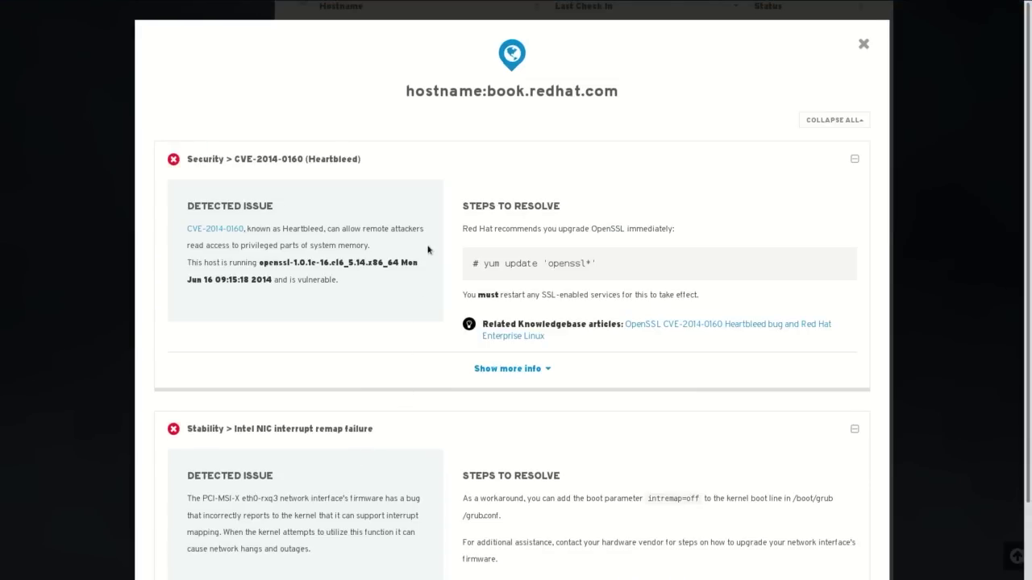
scroll(428, 250, "down", 2)
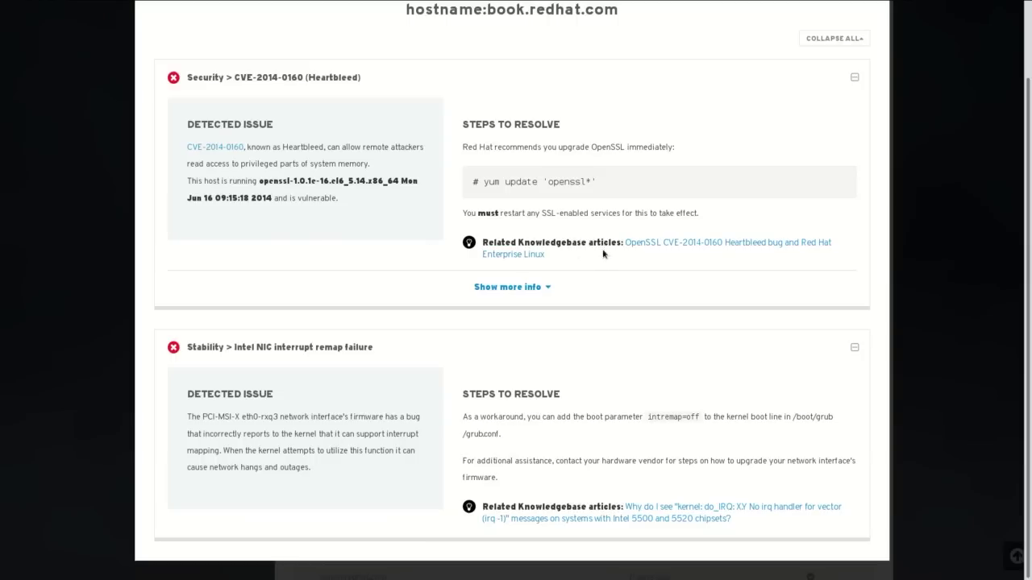
scroll(633, 226, "up", 2)
left_click(928, 190)
Step: Scroll back to the top and go to the Rules page
scroll(219, 213, "up", 1)
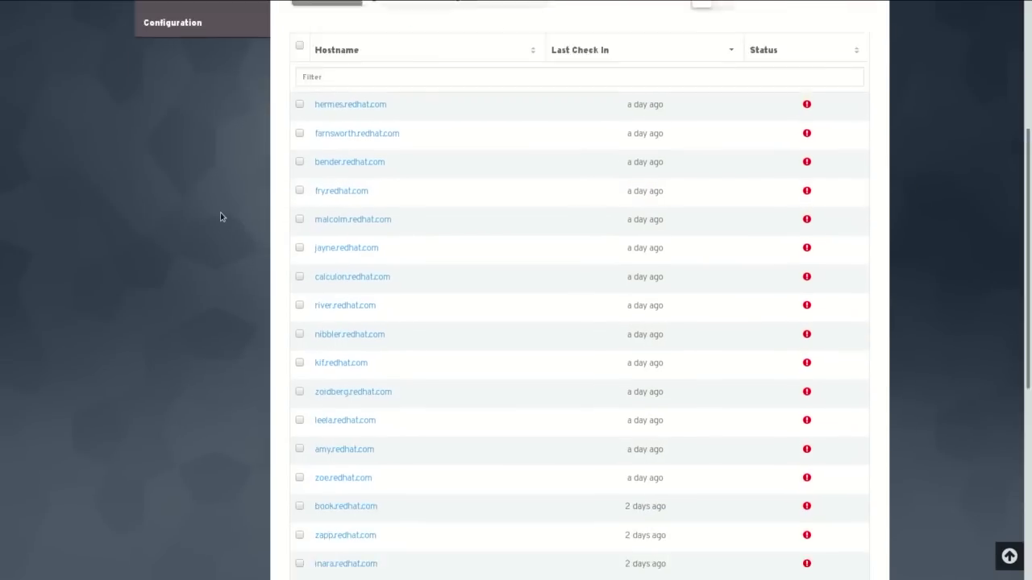
scroll(219, 213, "up", 3)
left_click(219, 211)
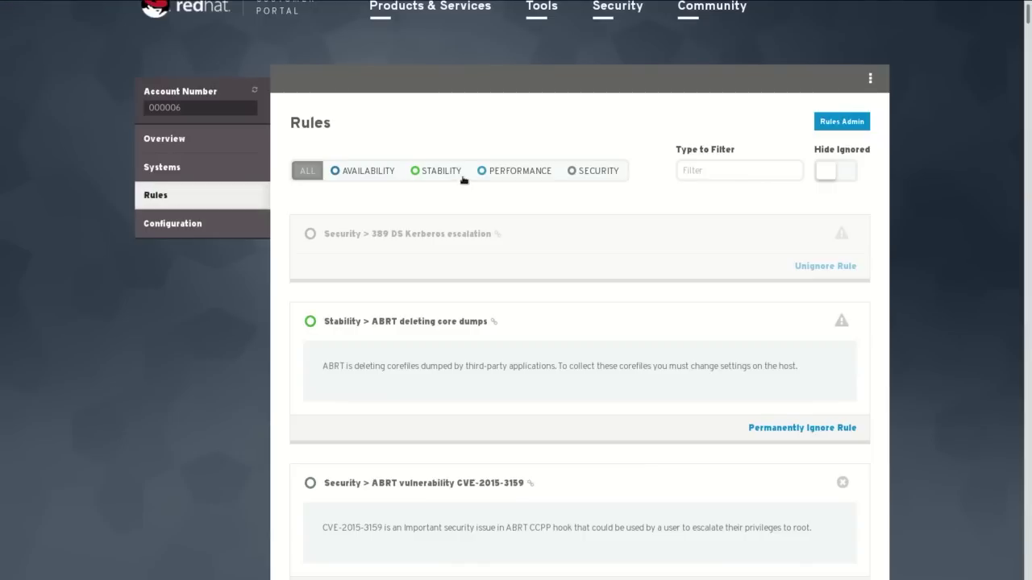
Step: Filter the Rules list to Stability, then to Performance rules, and scroll down
left_click(466, 173)
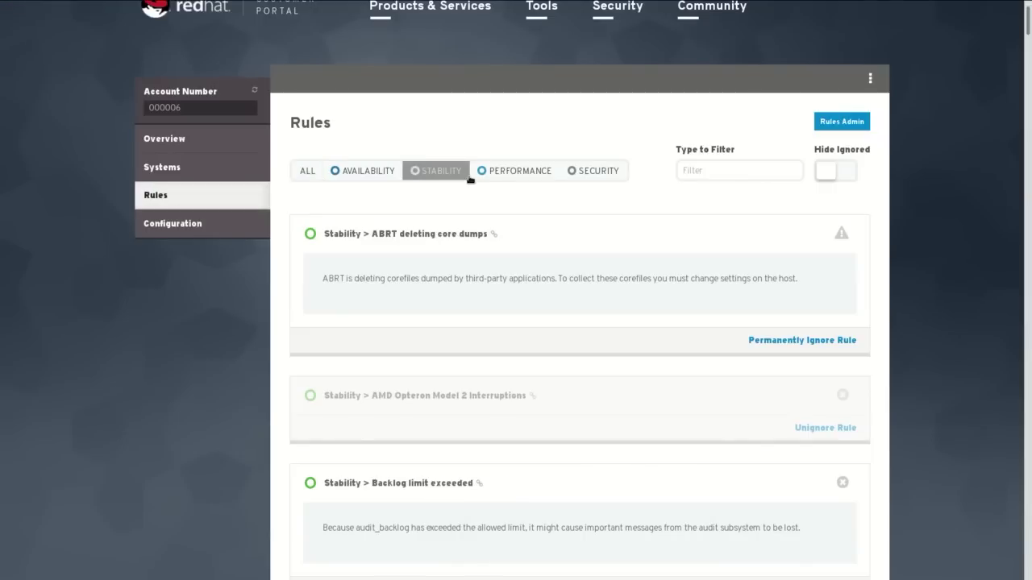
left_click(501, 172)
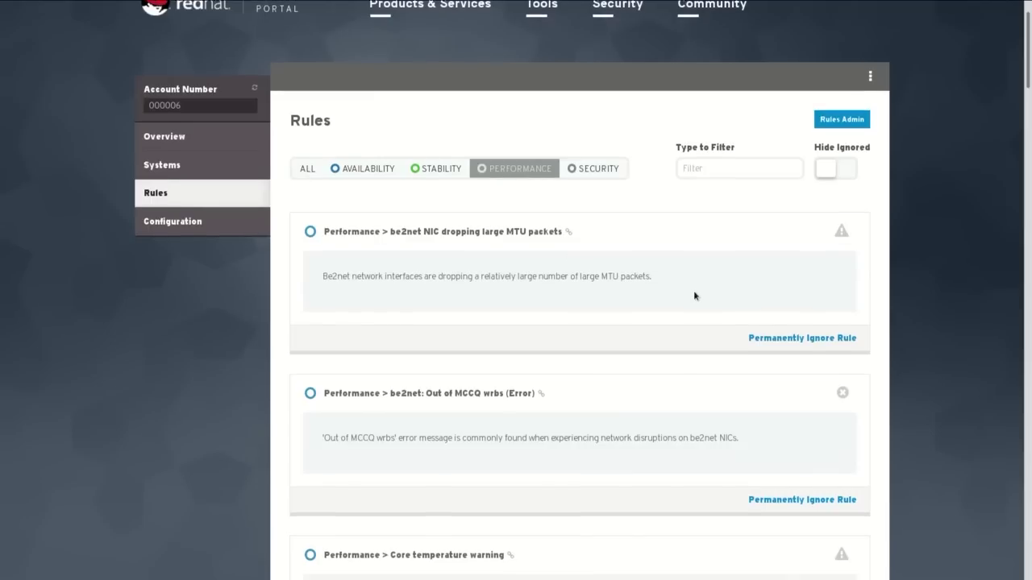
scroll(693, 295, "down", 3)
scroll(694, 296, "down", 3)
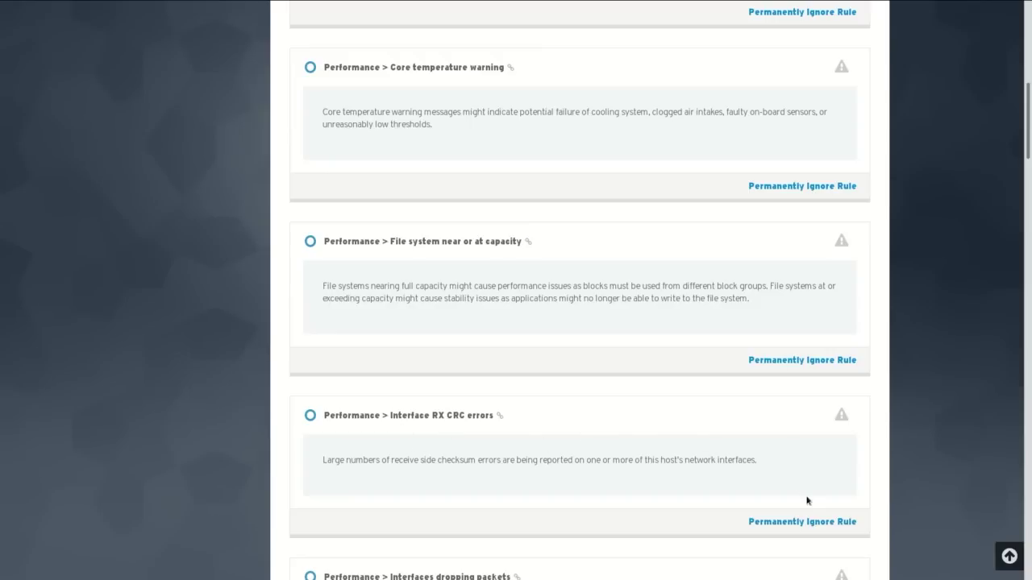
Step: Permanently ignore the Interface RX CRC errors rule, then unignore it
left_click(804, 523)
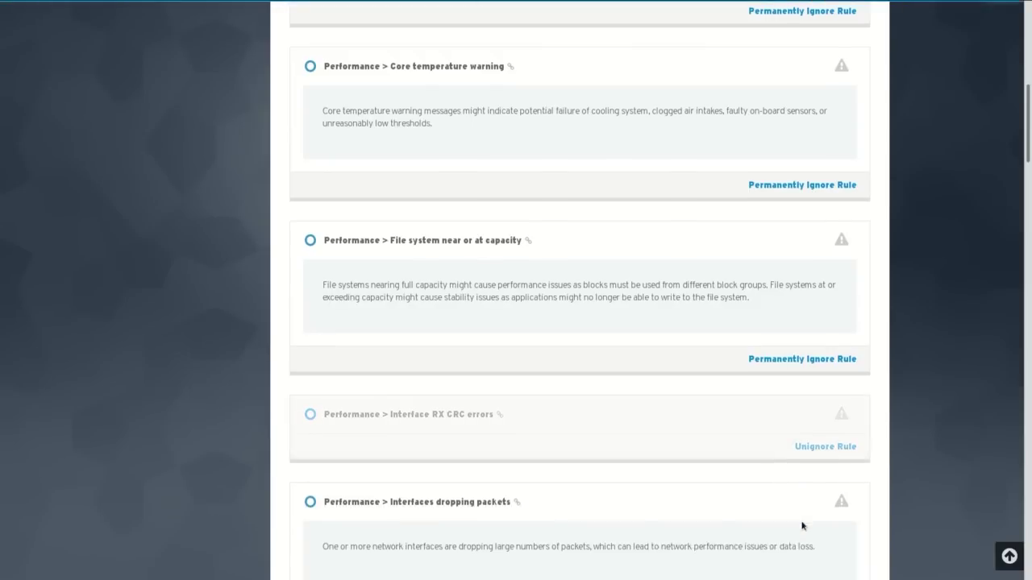
scroll(798, 516, "down", 3)
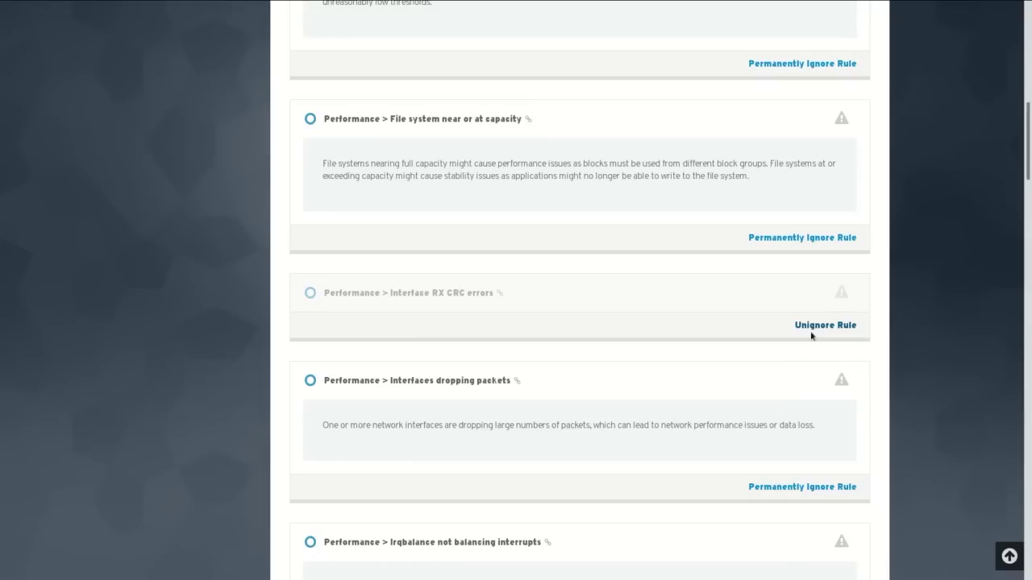
left_click(813, 326)
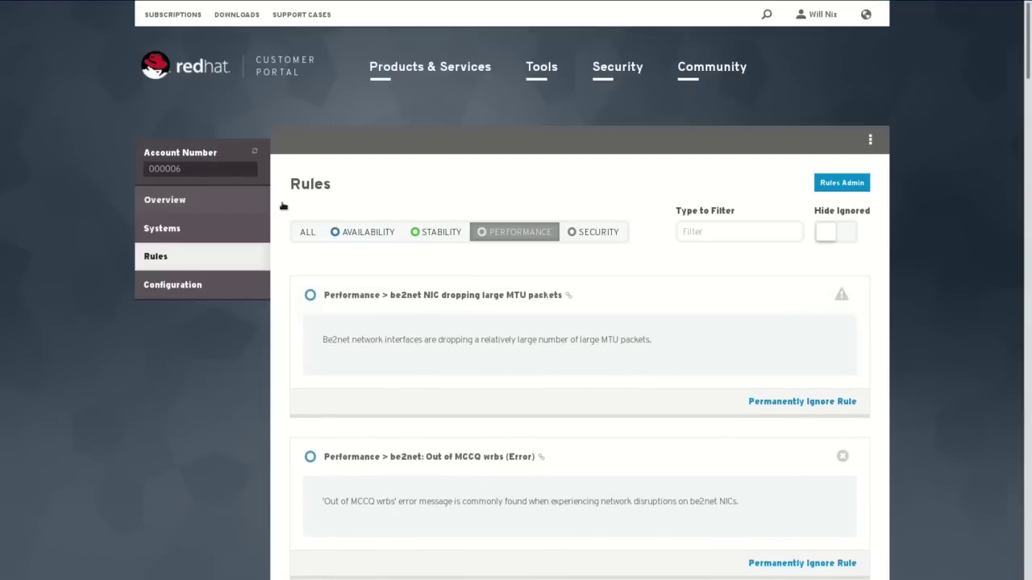
Step: Return to the Overview dashboard showing all 33 actions by category
left_click(203, 208)
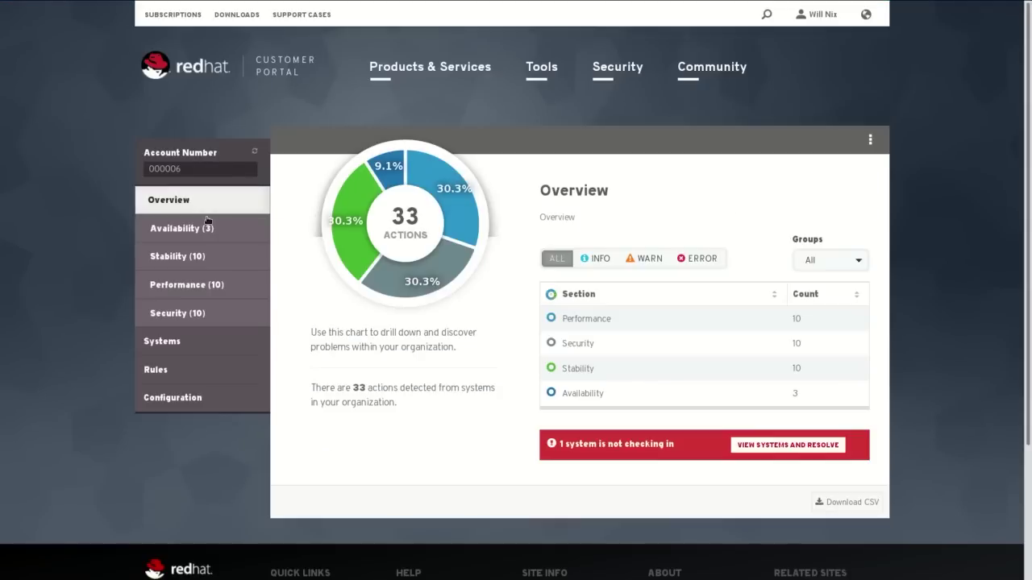